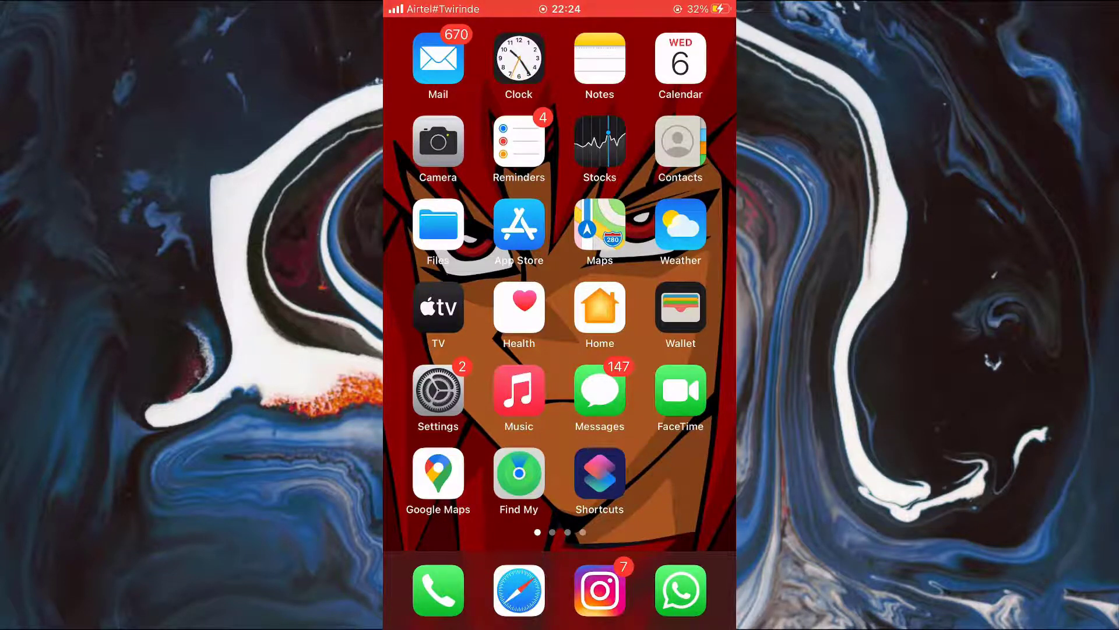
# Launch the iPhone Settings app to reach its list of settings categories
pyautogui.click(439, 390)
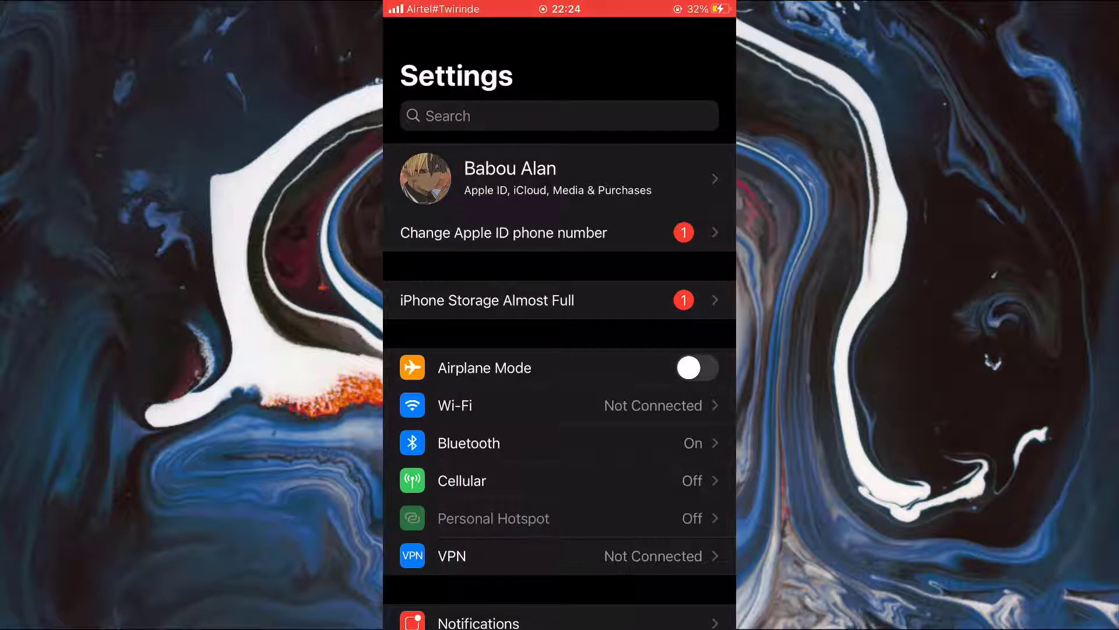
pyautogui.scroll(-2, 560, 350)
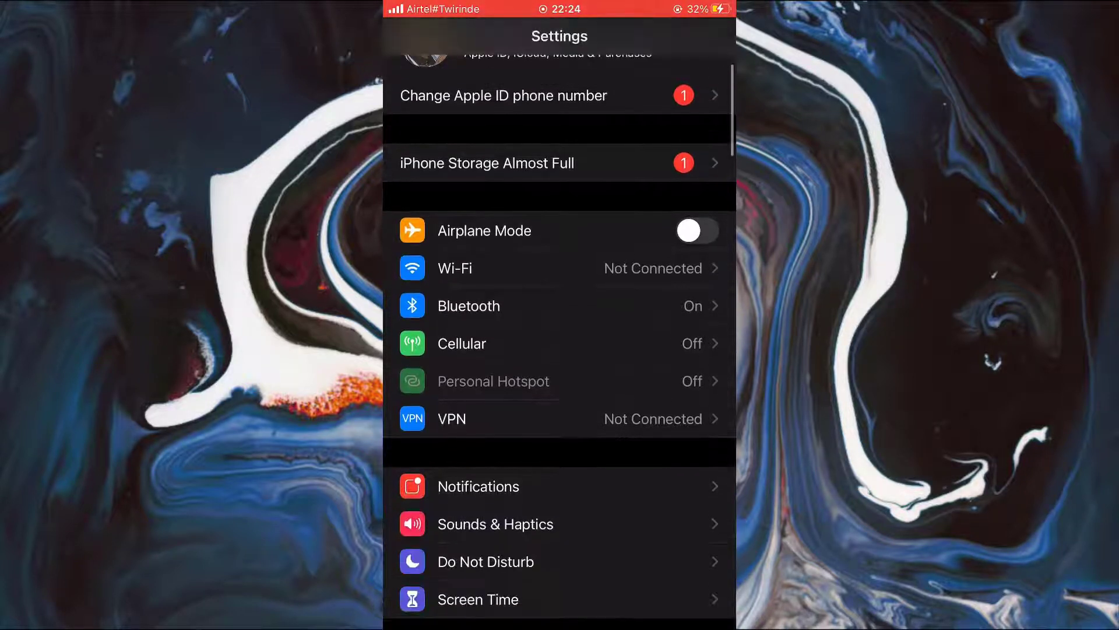
pyautogui.scroll(-2, 560, 349)
pyautogui.scroll(-1, 560, 350)
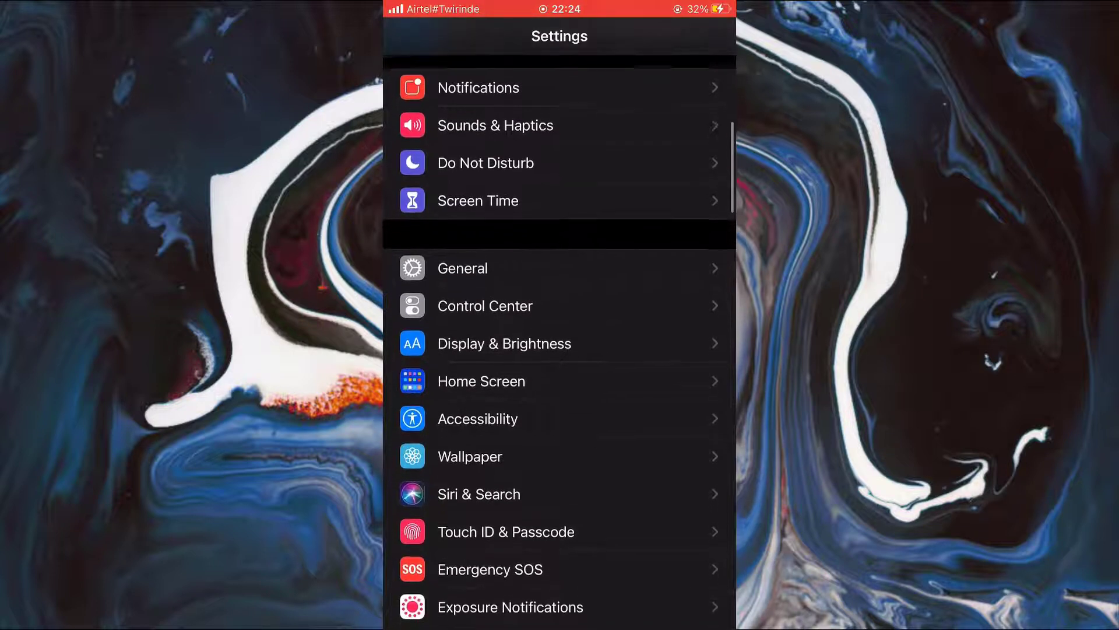
pyautogui.scroll(-4, 560, 350)
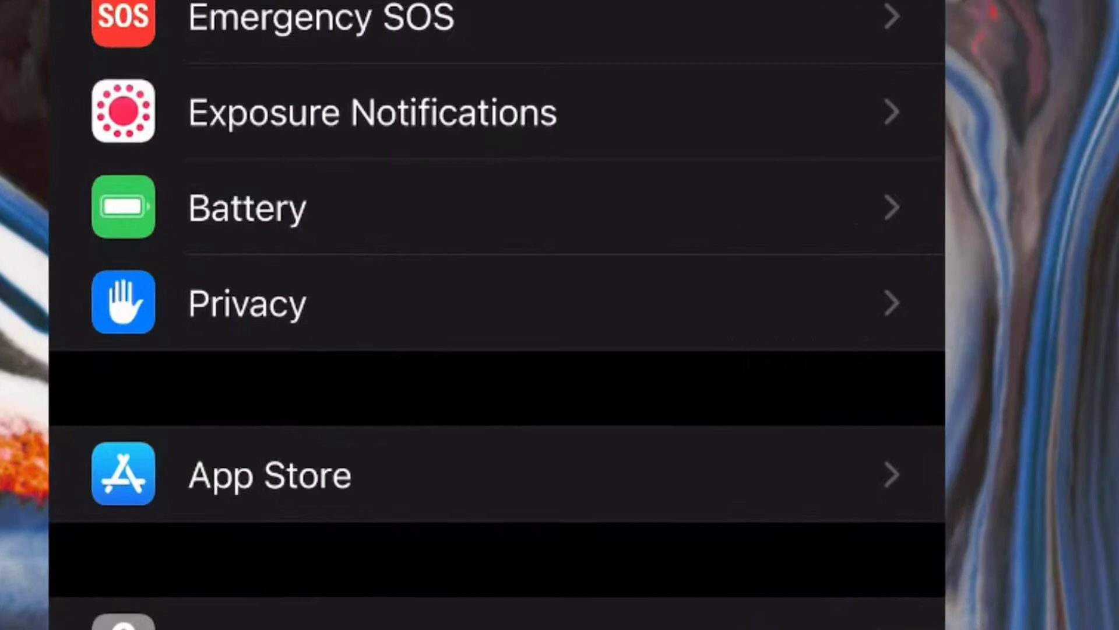
# Open Privacy to reach the per-app permission categories, including Contacts
pyautogui.click(525, 328)
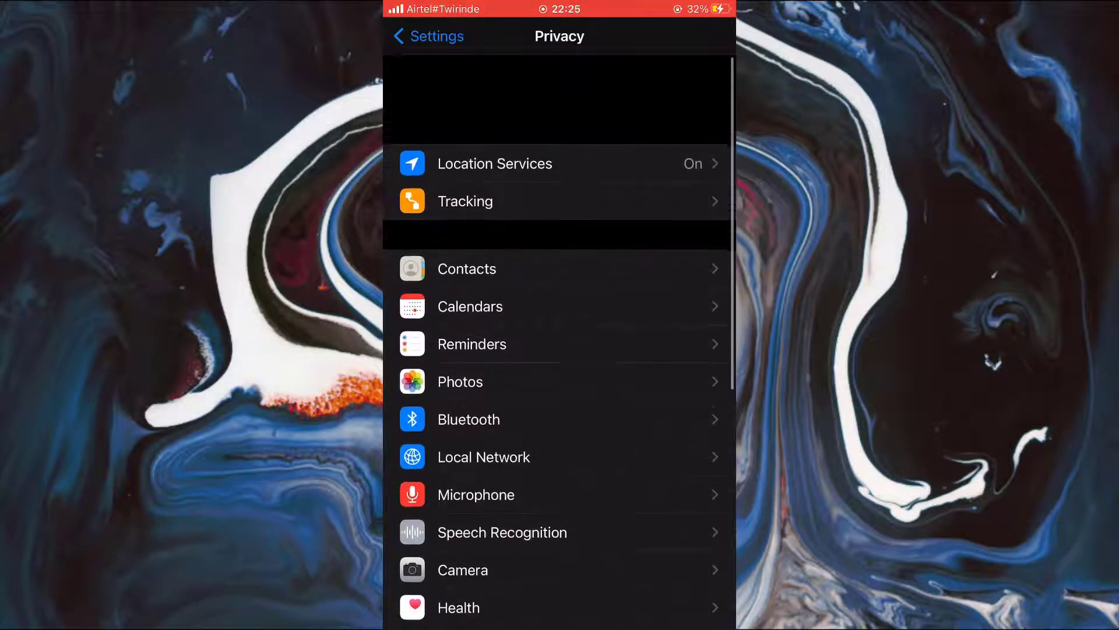
pyautogui.scroll(-3, 561, 343)
pyautogui.scroll(3, 559, 342)
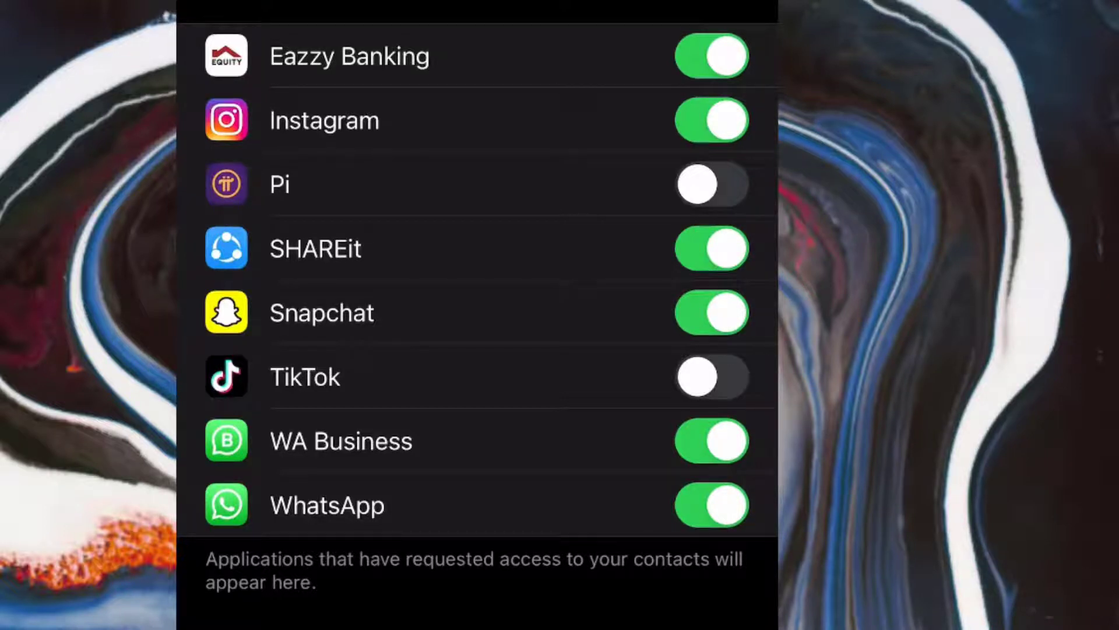
pyautogui.click(713, 440)
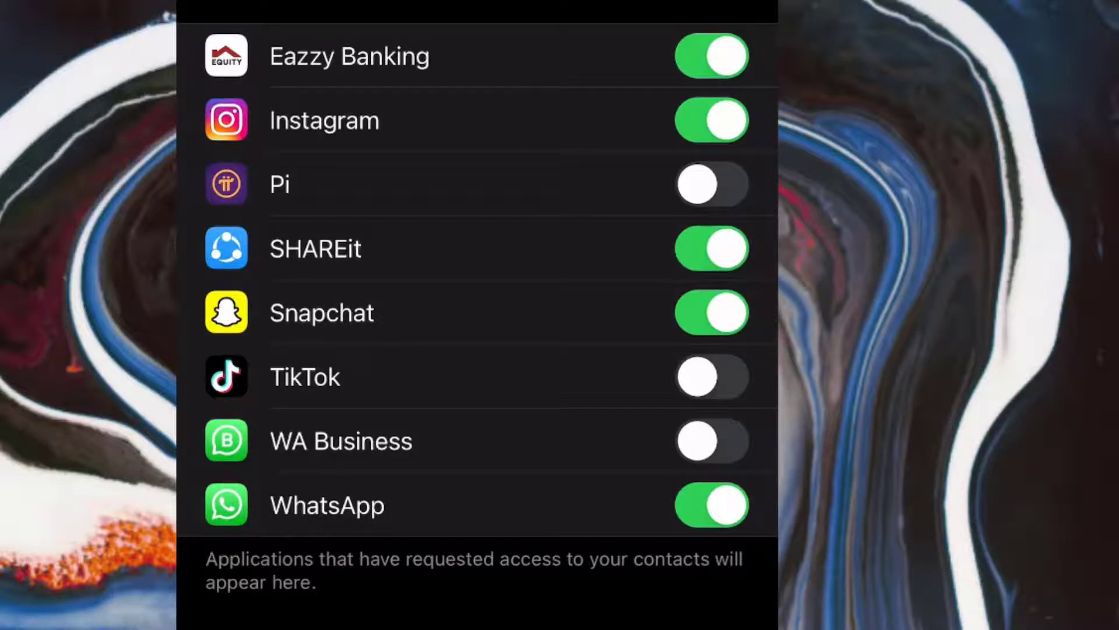
pyautogui.click(712, 441)
pyautogui.click(713, 248)
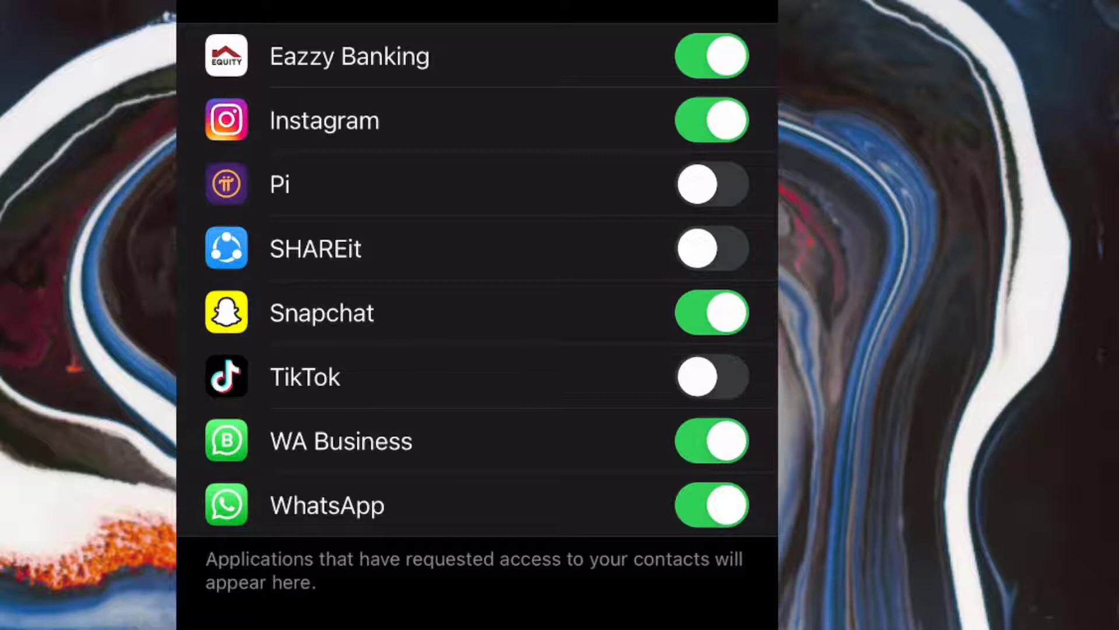
pyautogui.click(713, 248)
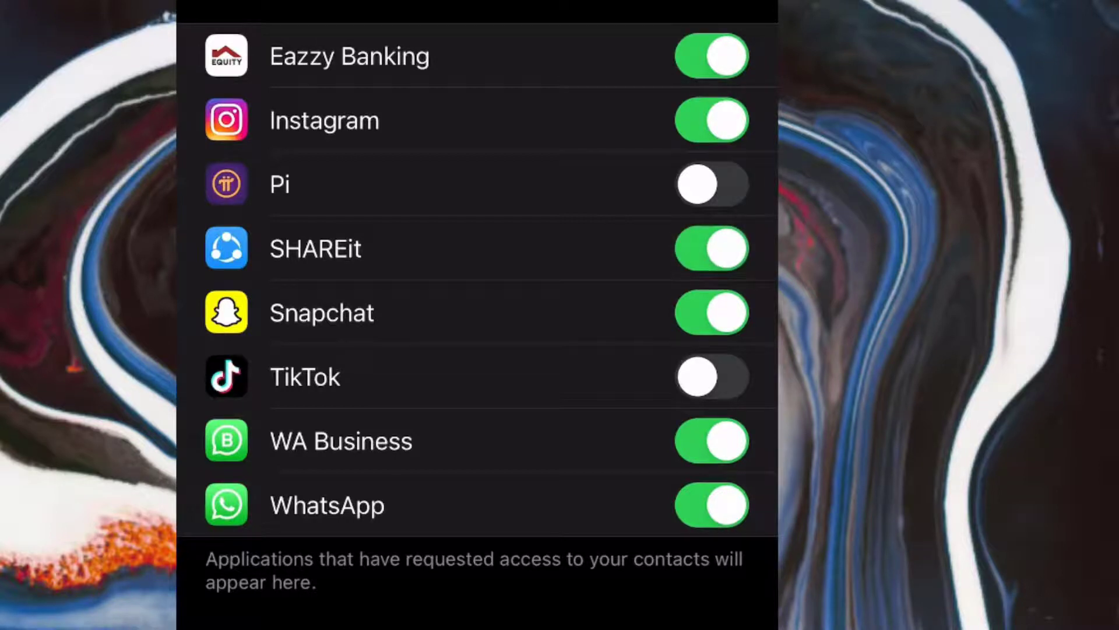